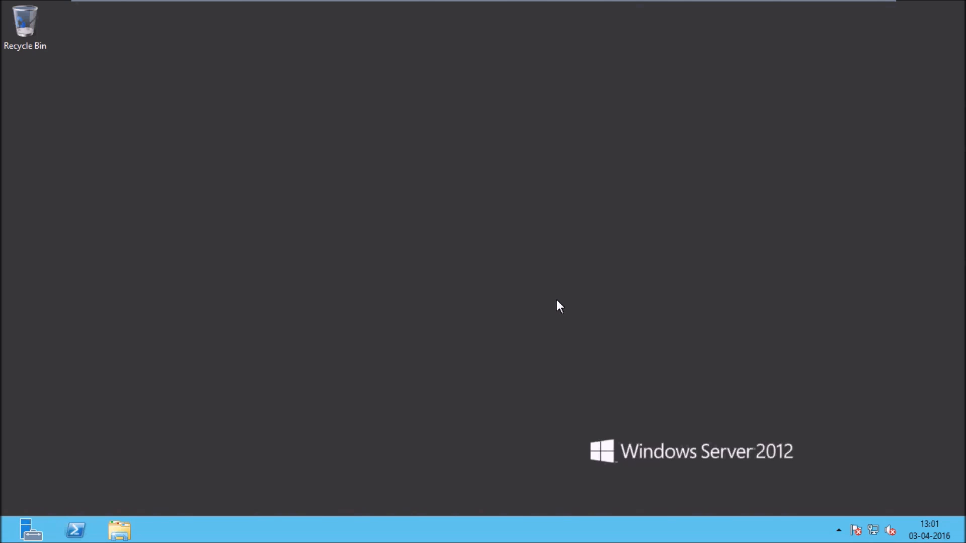
Step: Run control, then go through User Accounts and Manage another account to the Add a user form
key(super+r)
text(control)
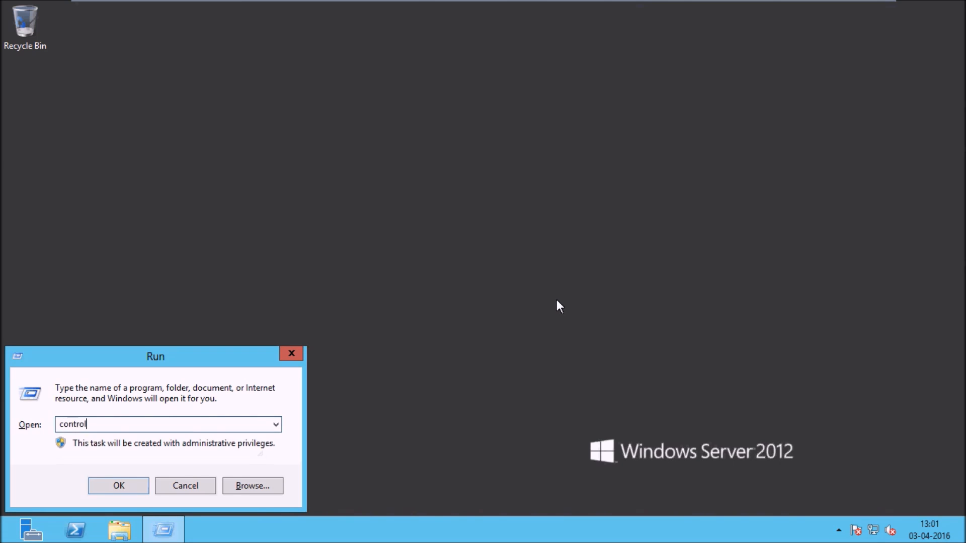
key(Return)
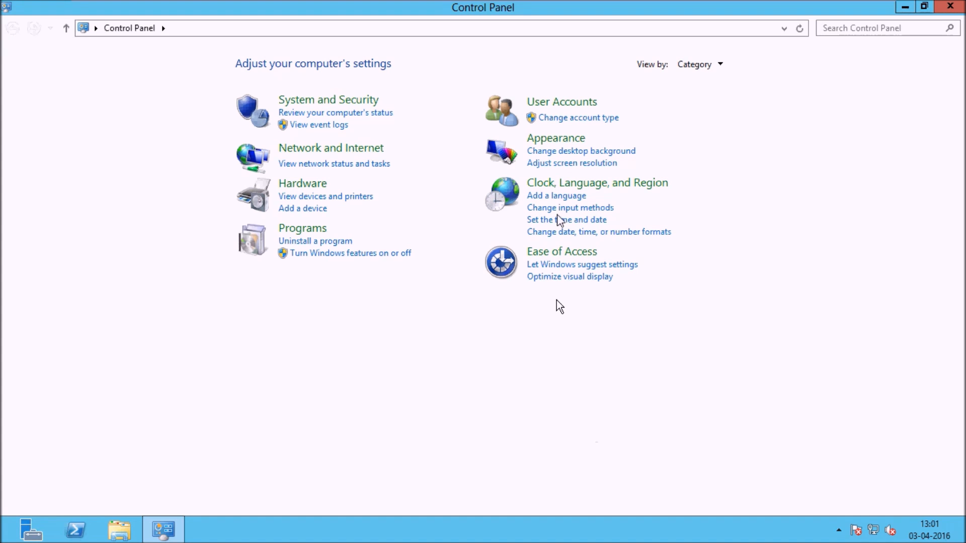
click(563, 100)
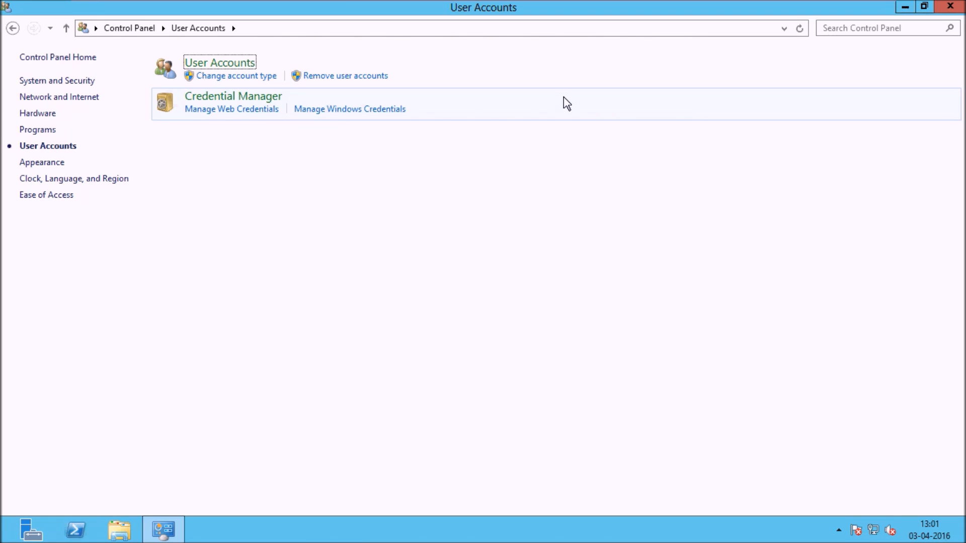
click(236, 64)
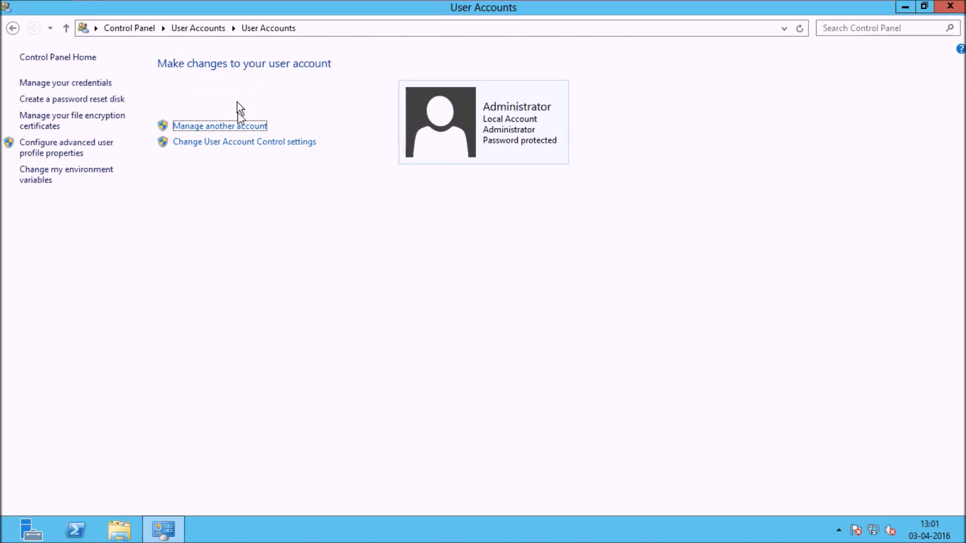
click(239, 126)
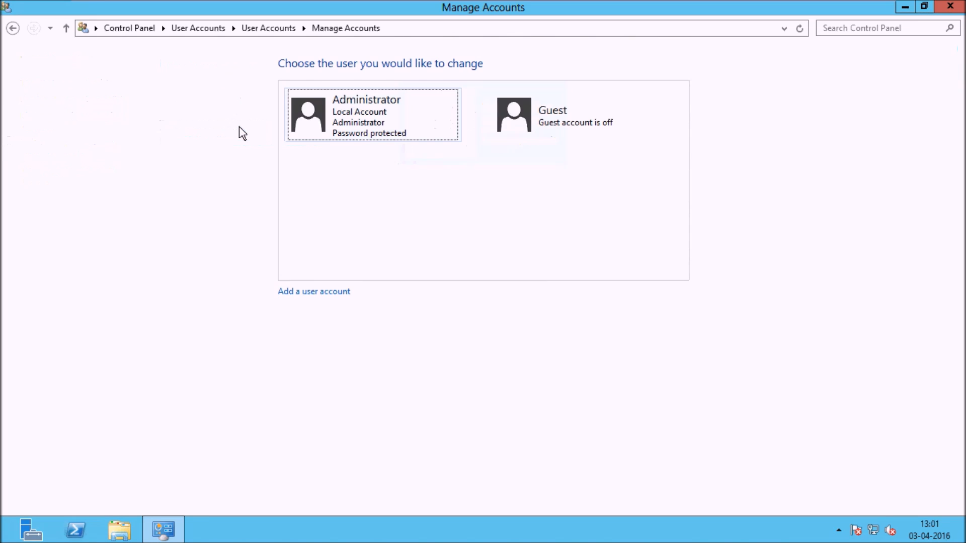
click(309, 296)
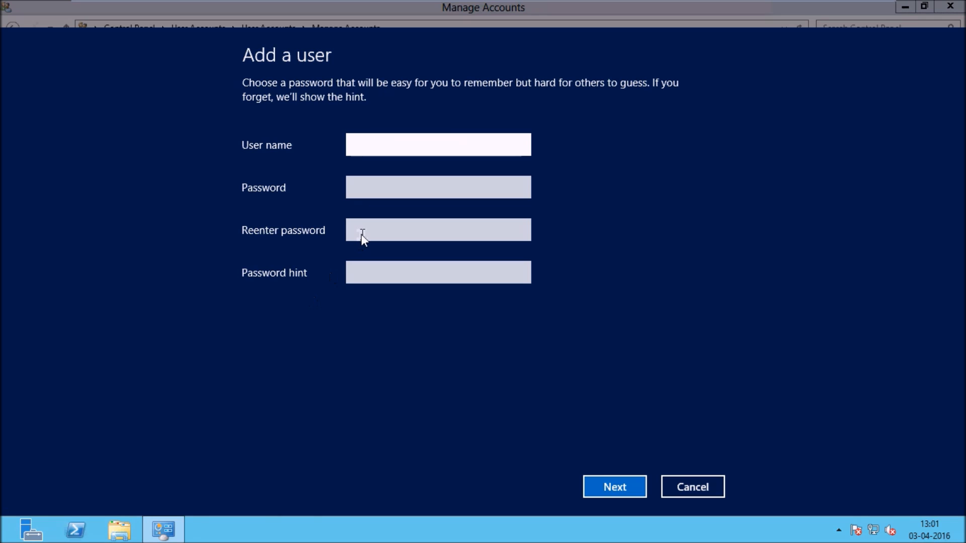
Step: Enter user name temp, a password twice and hint temp, then submit the form
text(temp)
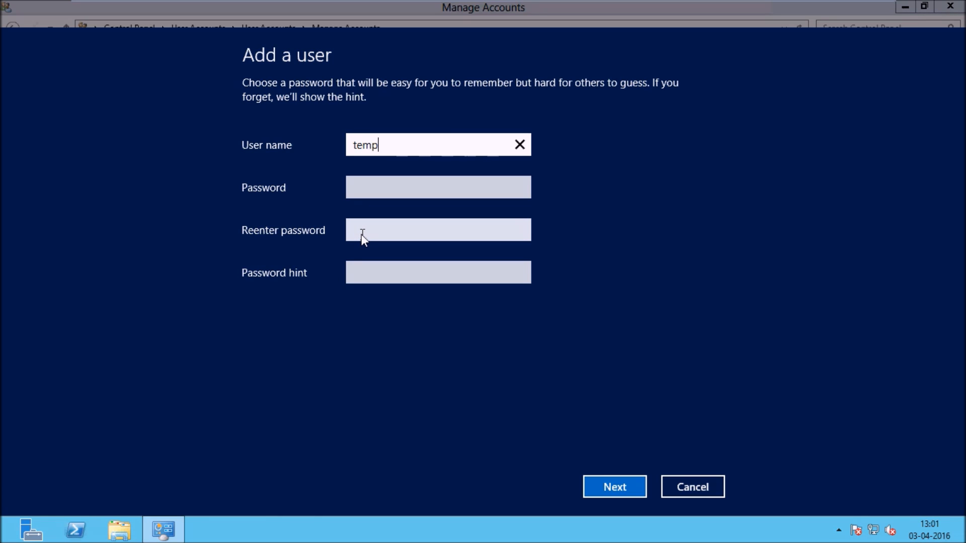
key(Tab)
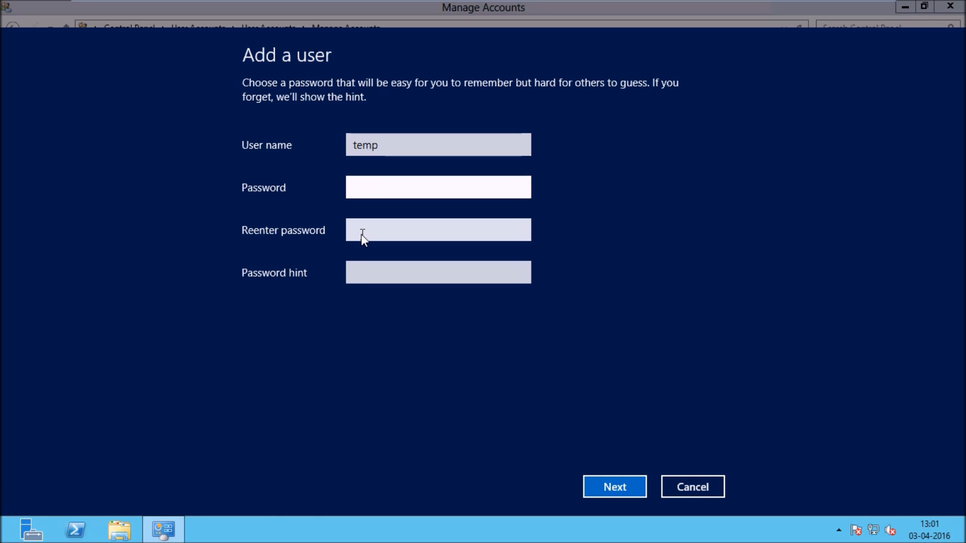
text(Password1)
key(Tab)
text(Pa)
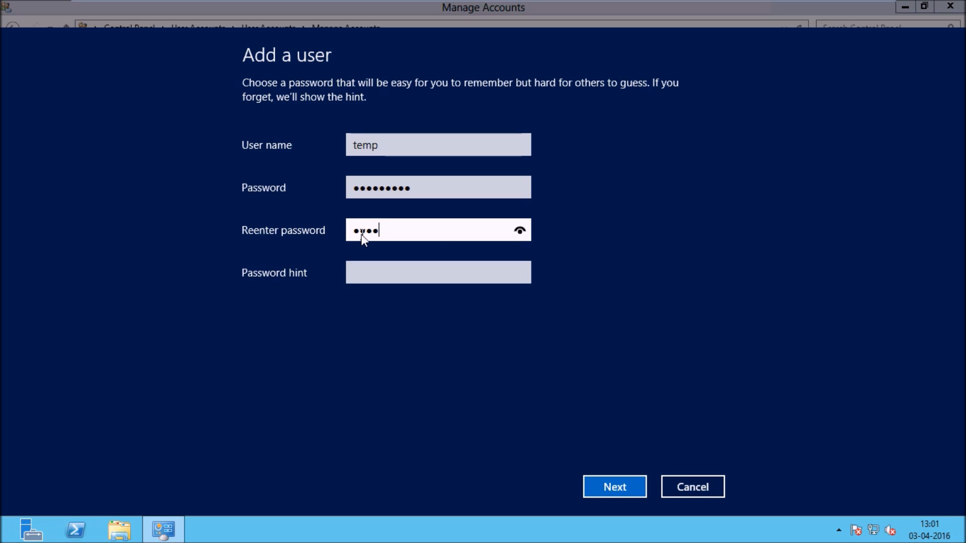
text(ssword1)
key(Tab)
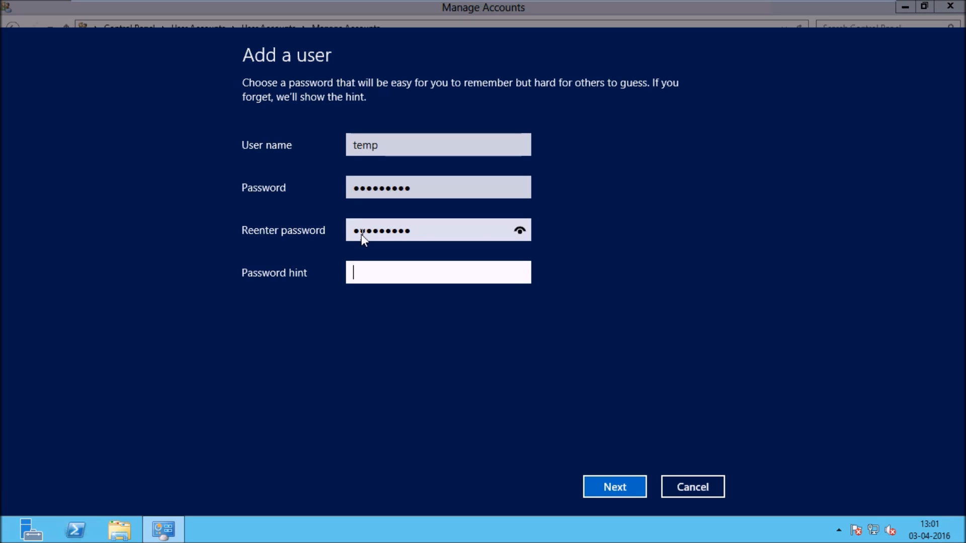
text(temp)
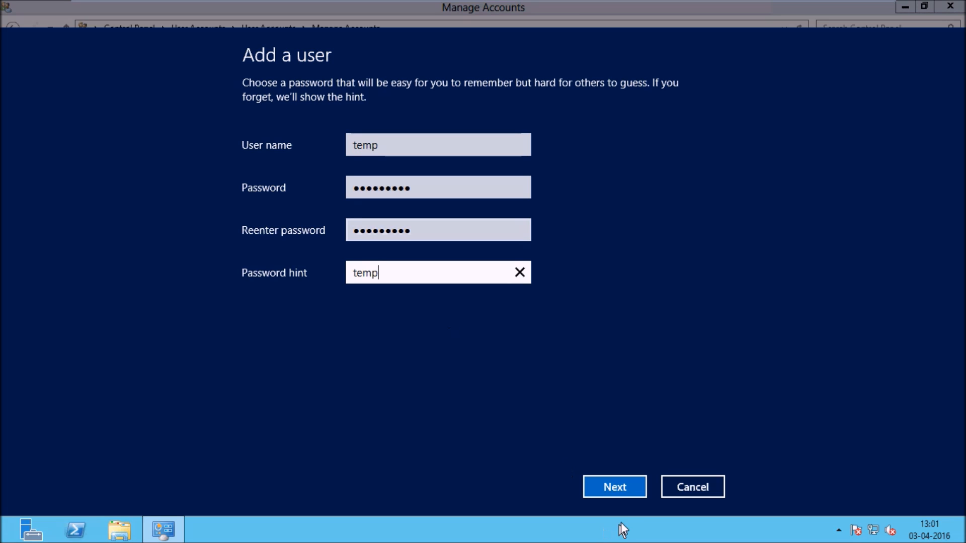
click(623, 494)
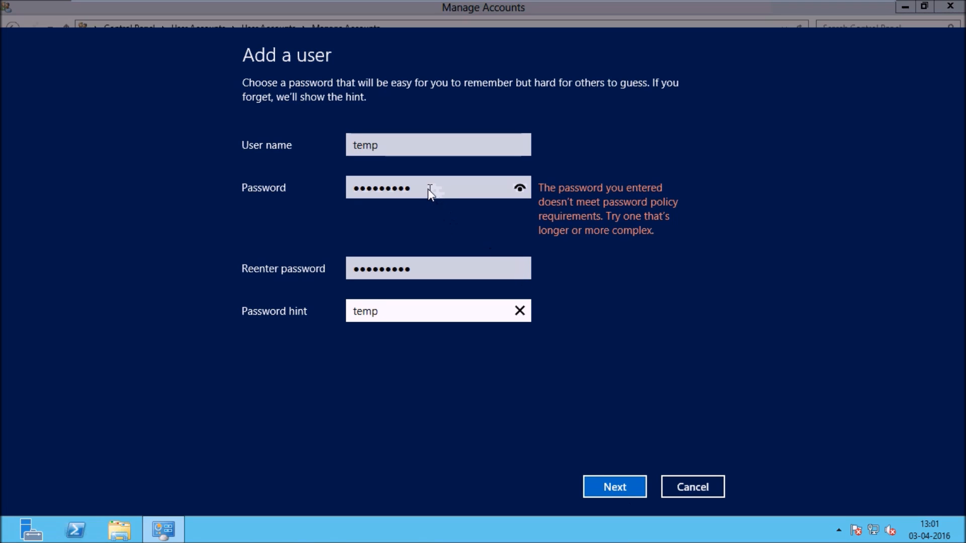
Step: Retype a new password in both password fields and resubmit the form
drag(428, 189, 310, 186)
text(•••••••)
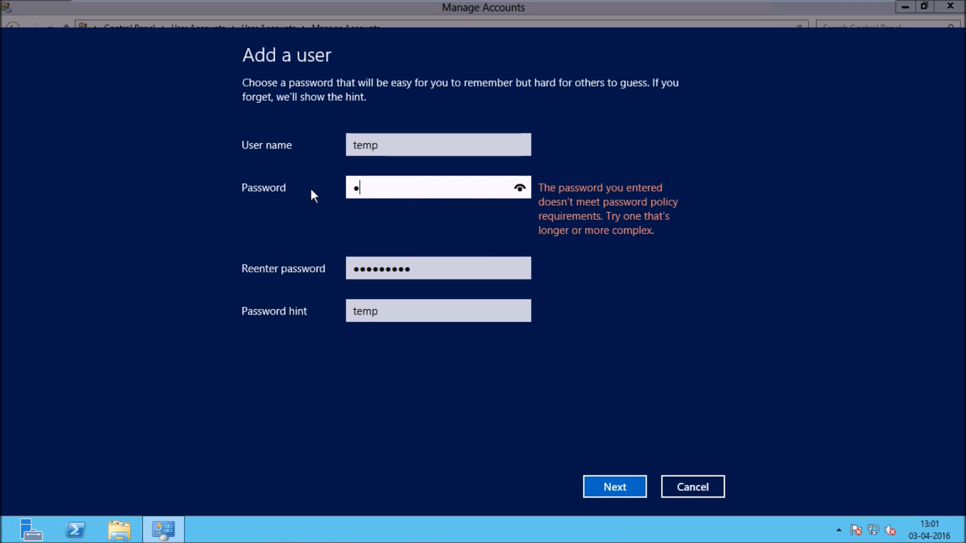
text(•••)
key(Tab)
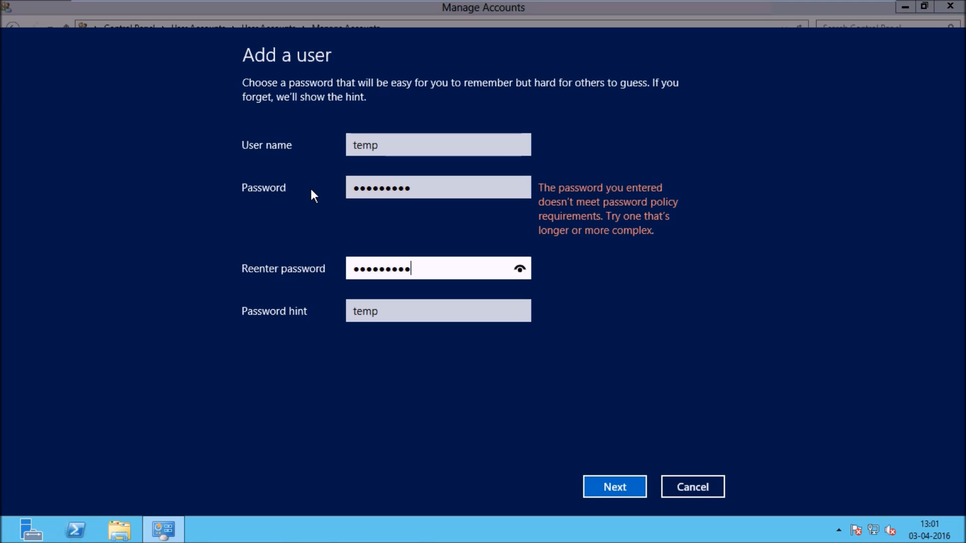
text(•)
key(ctrl+a)
text(•••••••••)
click(432, 189)
key(ctrl+a)
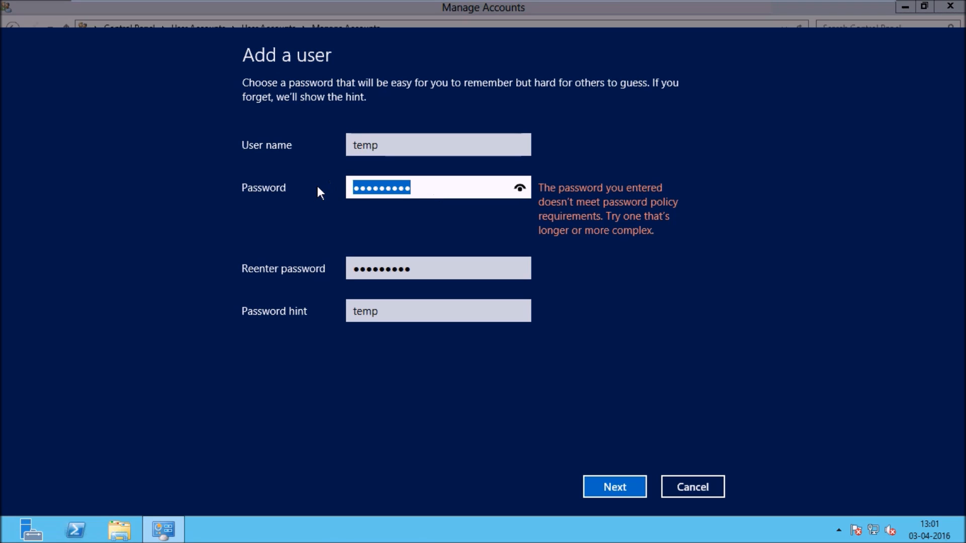
text(•••••••••)
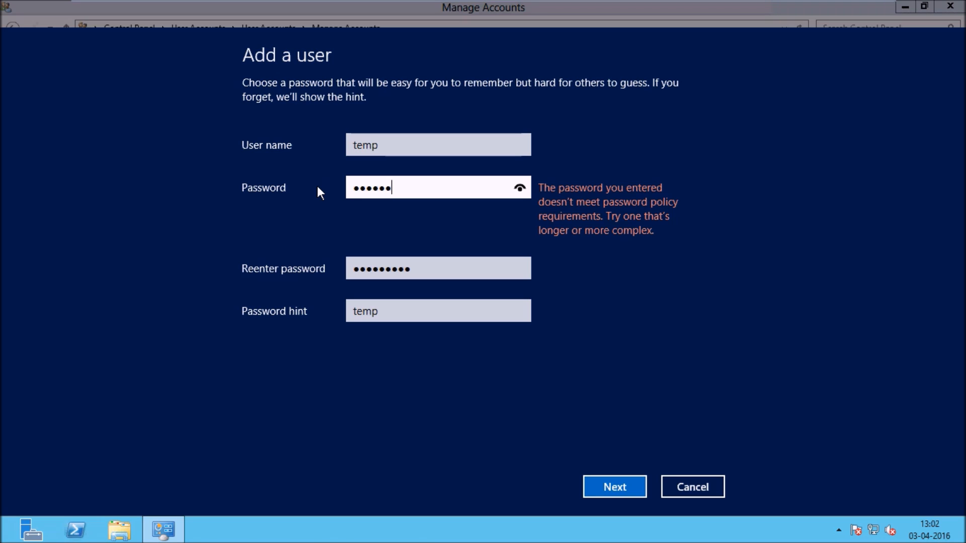
key(Tab)
key(ctrl+a)
text(•••••••••)
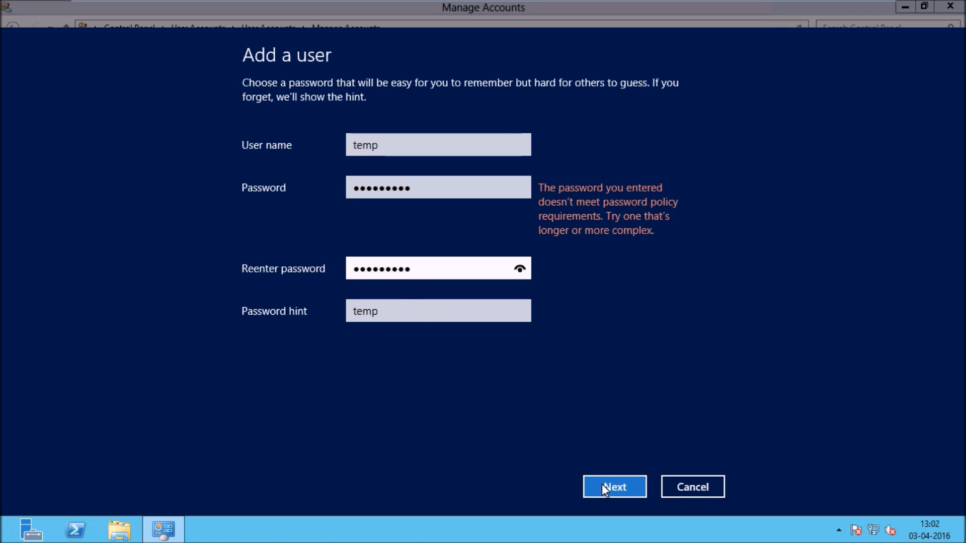
click(357, 188)
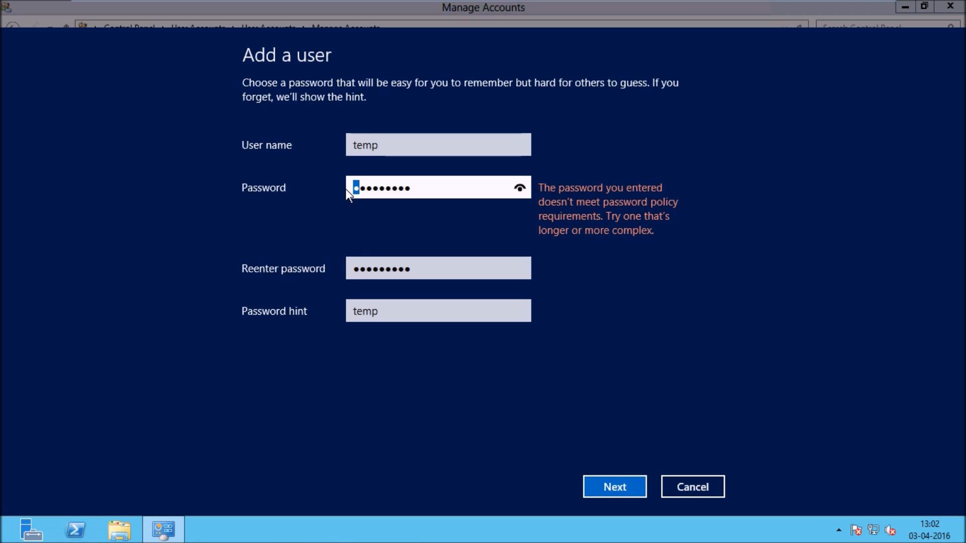
click(357, 271)
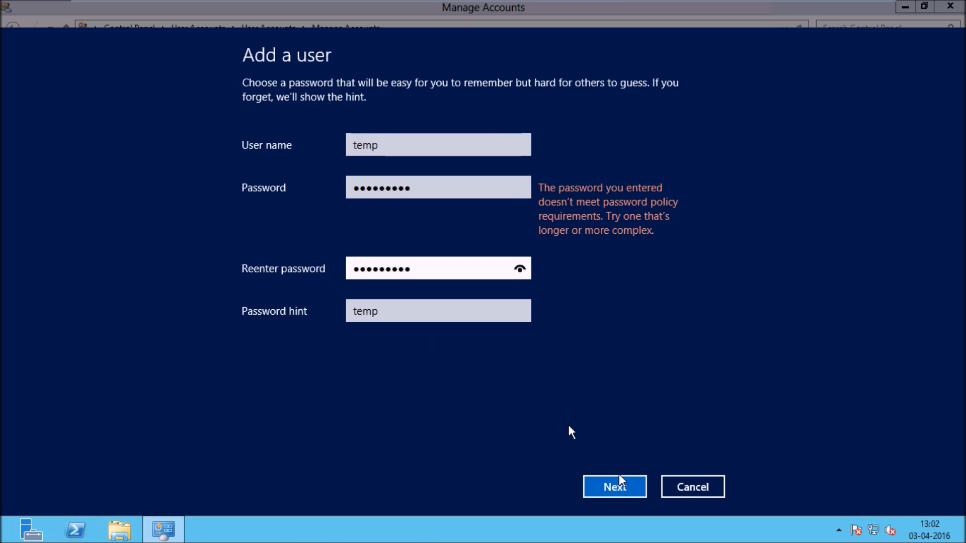
click(632, 486)
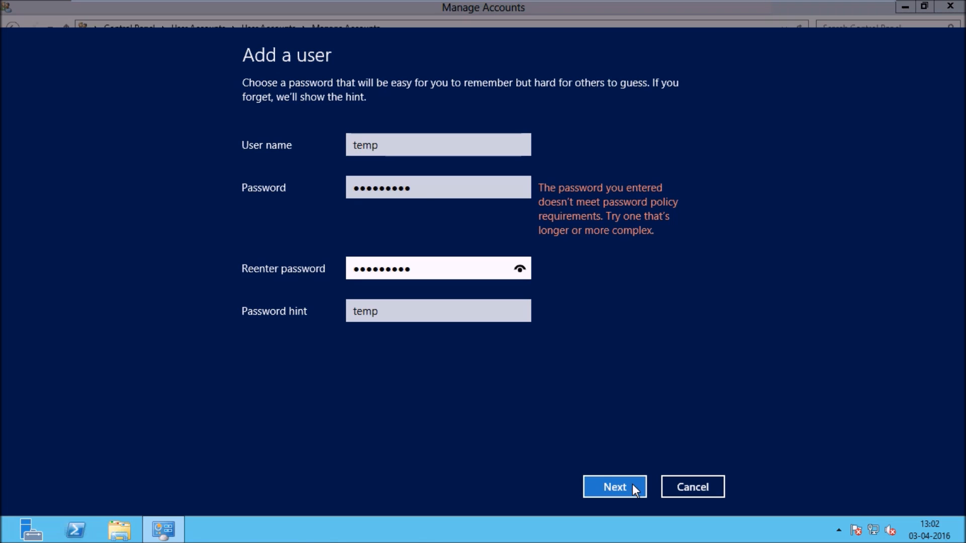
Step: Replace the placeholder user name temp with User1
click(421, 189)
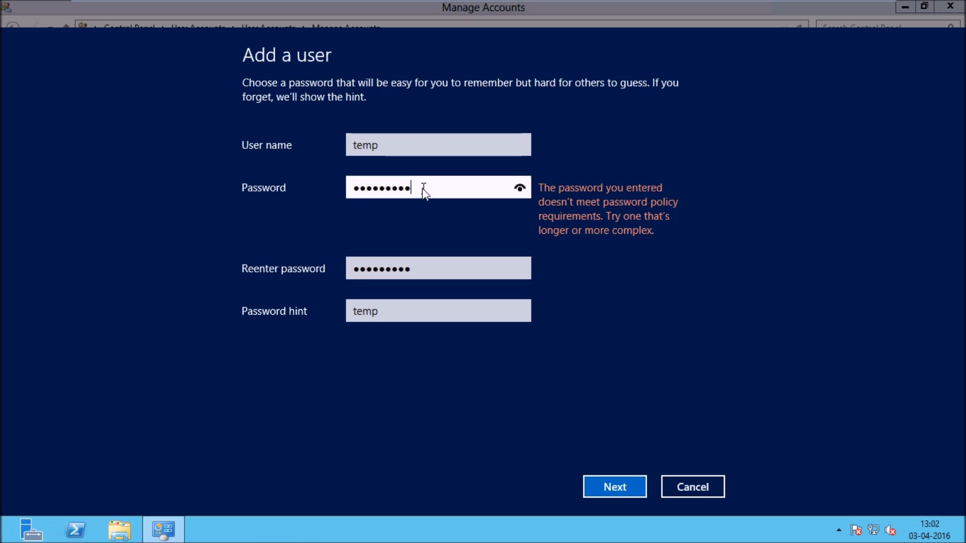
drag(421, 188, 323, 193)
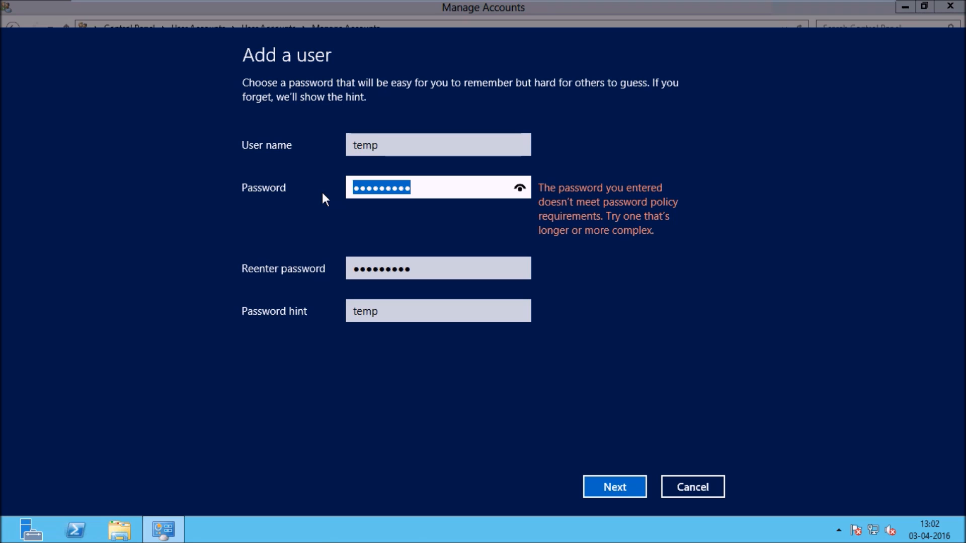
drag(386, 150, 336, 146)
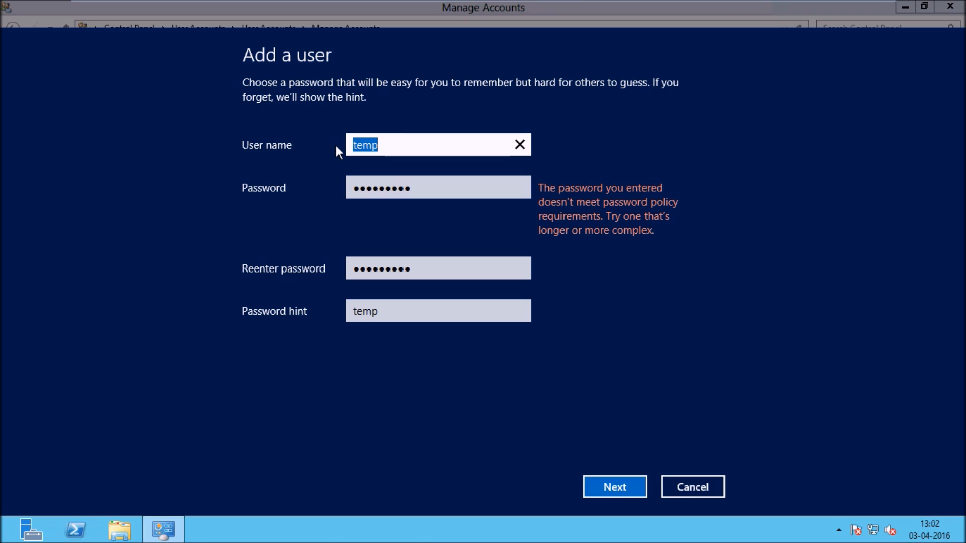
text(User1)
Step: Submit the form and finish creating the User1 local account
click(608, 482)
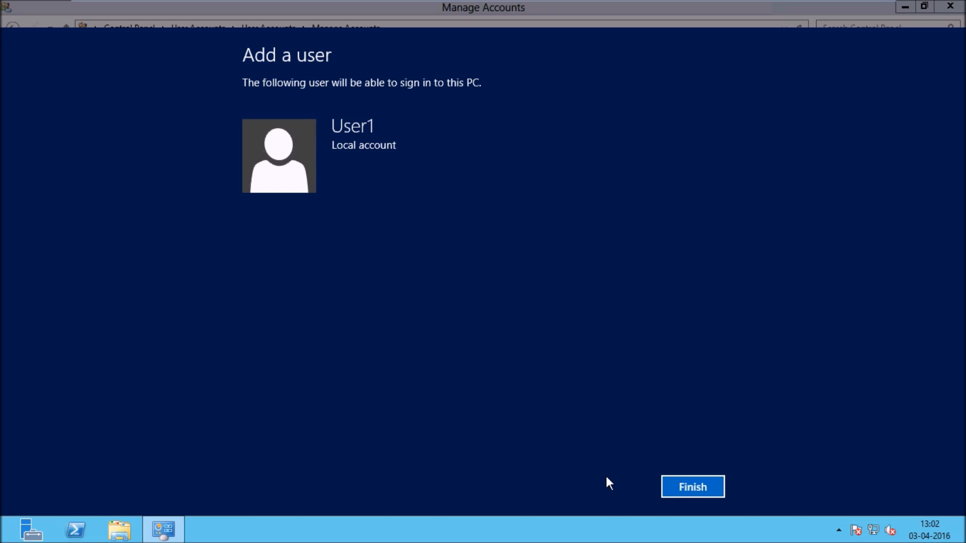
click(702, 491)
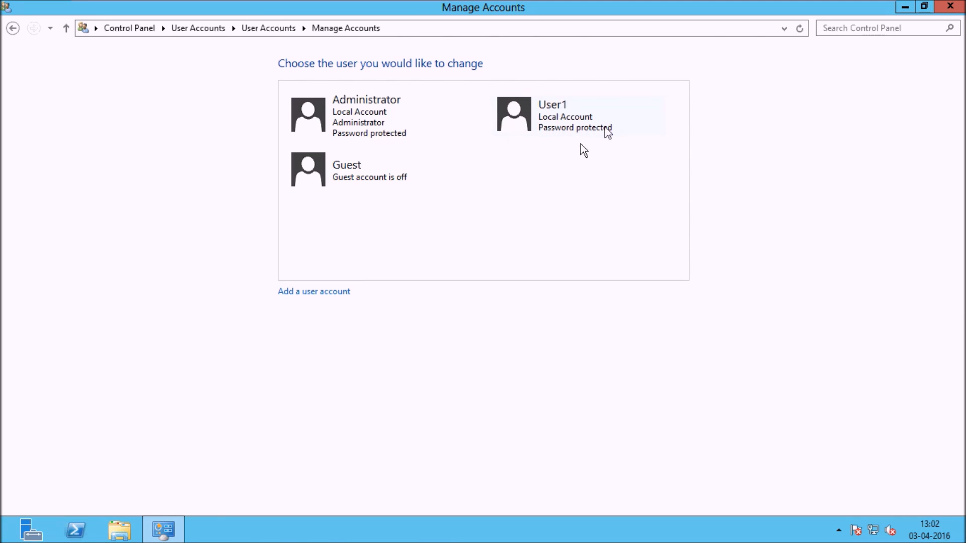
mouse_move(864, 4)
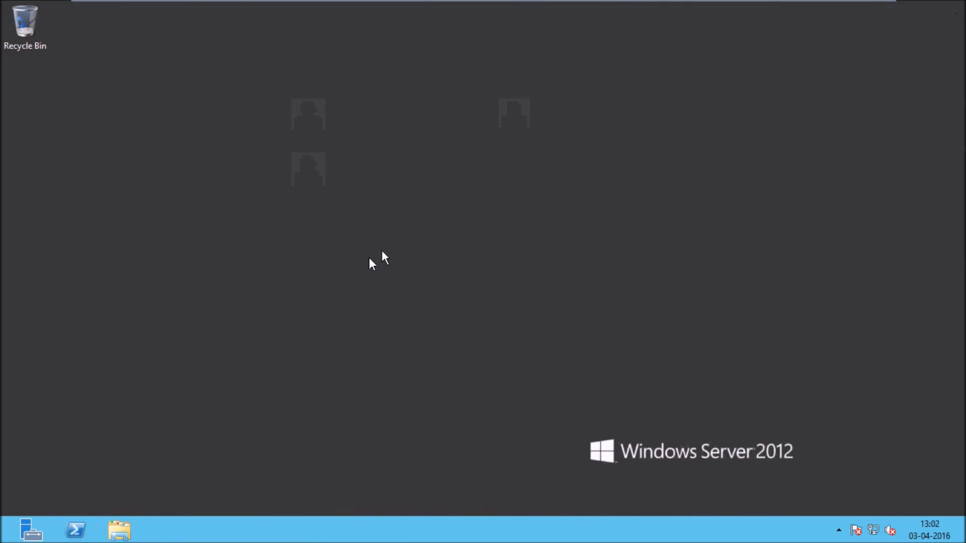
Step: Create a folder on the desktop with the default name New folder
right_click(166, 137)
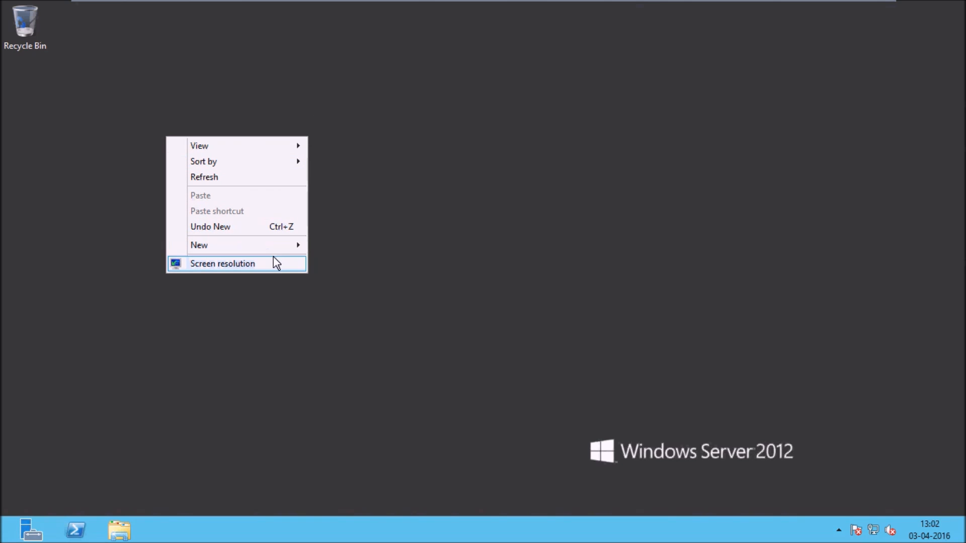
mouse_move(291, 247)
click(341, 245)
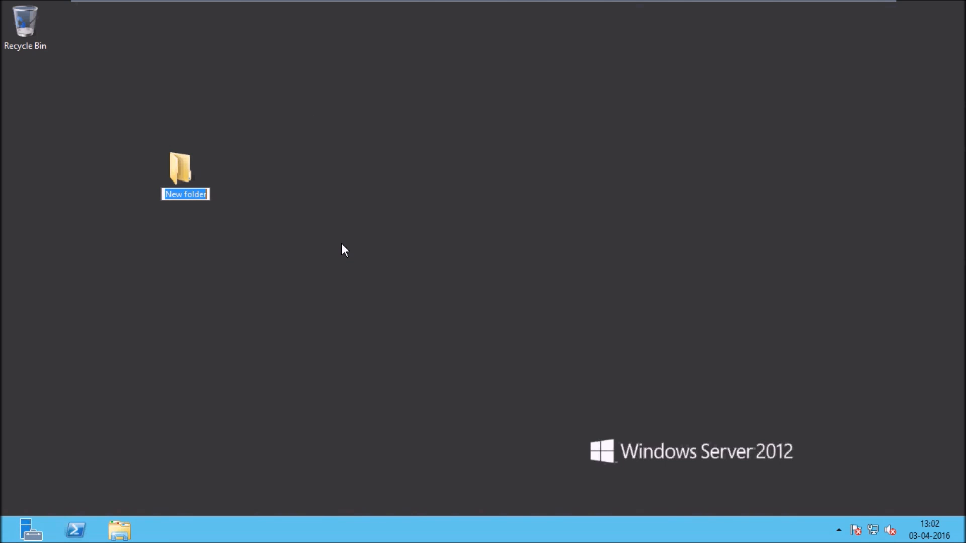
key(Return)
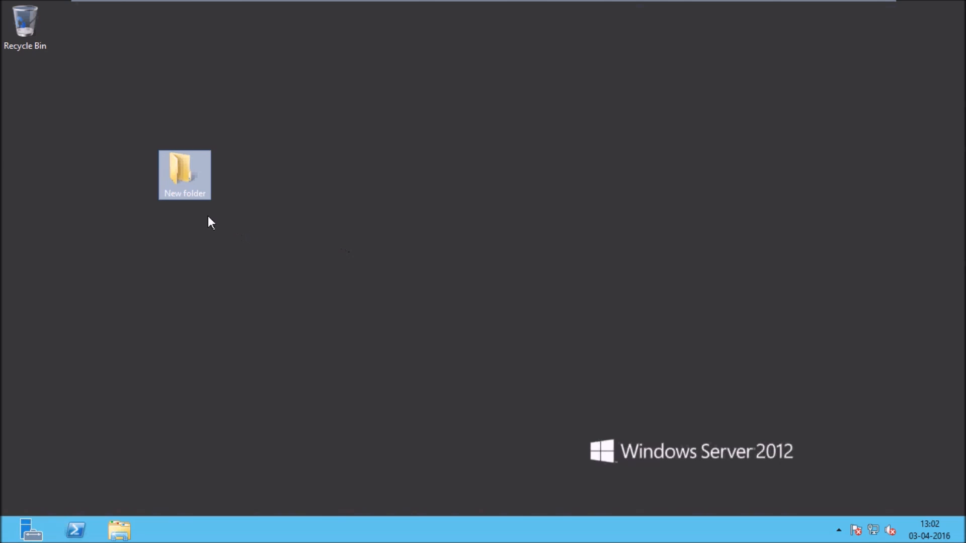
Step: Open New folder's Properties on the Security tab and move the dialog aside
right_click(190, 177)
click(237, 373)
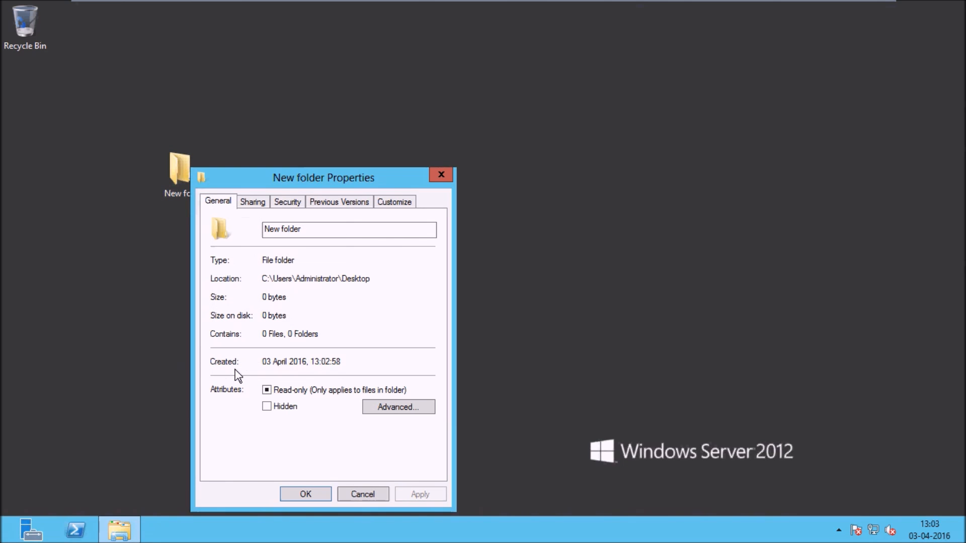
click(286, 201)
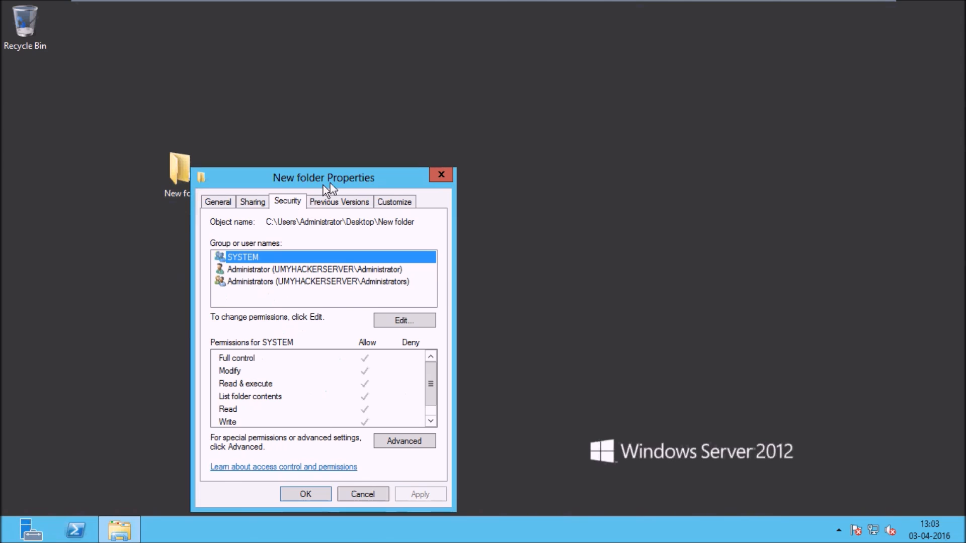
drag(338, 181, 415, 119)
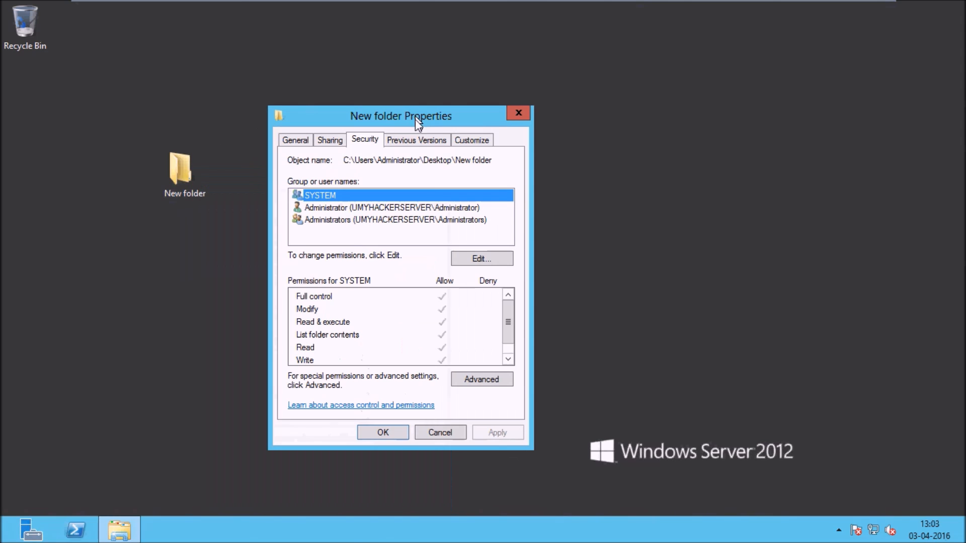
Step: Add User1 to New folder's permissions using the advanced user search
click(485, 259)
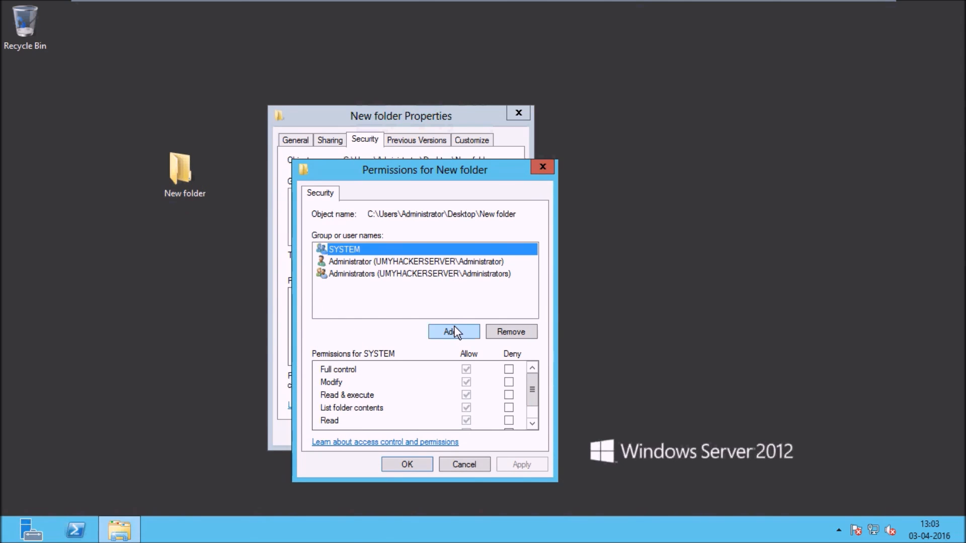
click(455, 332)
click(344, 344)
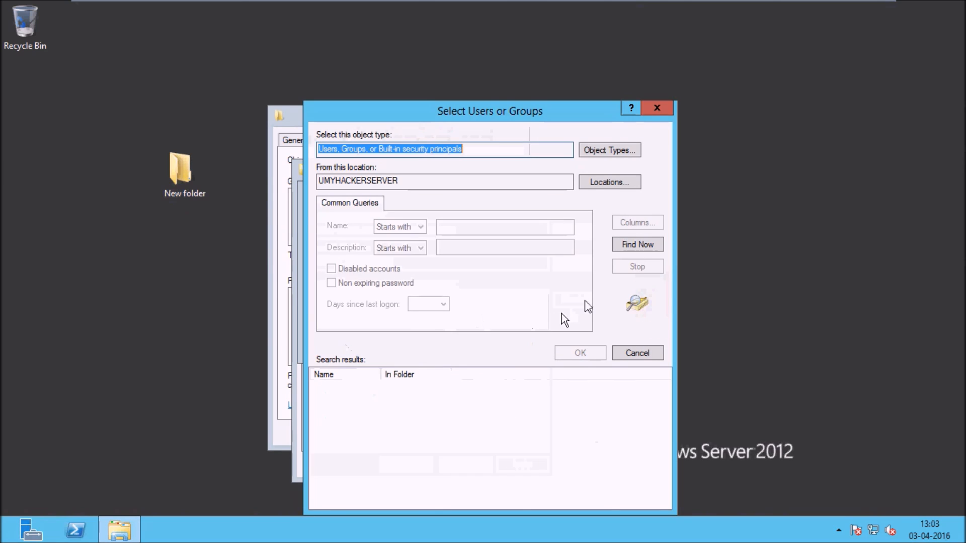
click(640, 245)
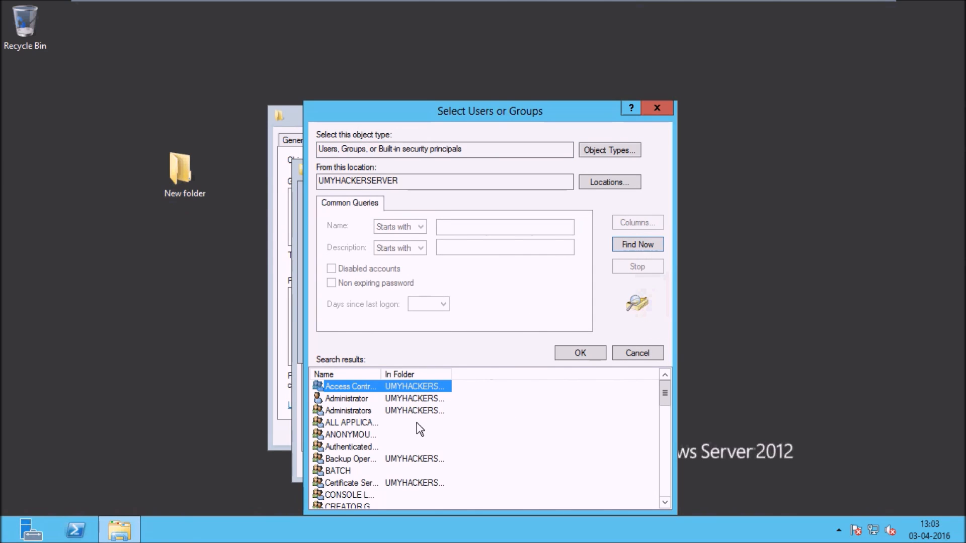
key(u)
key(Return)
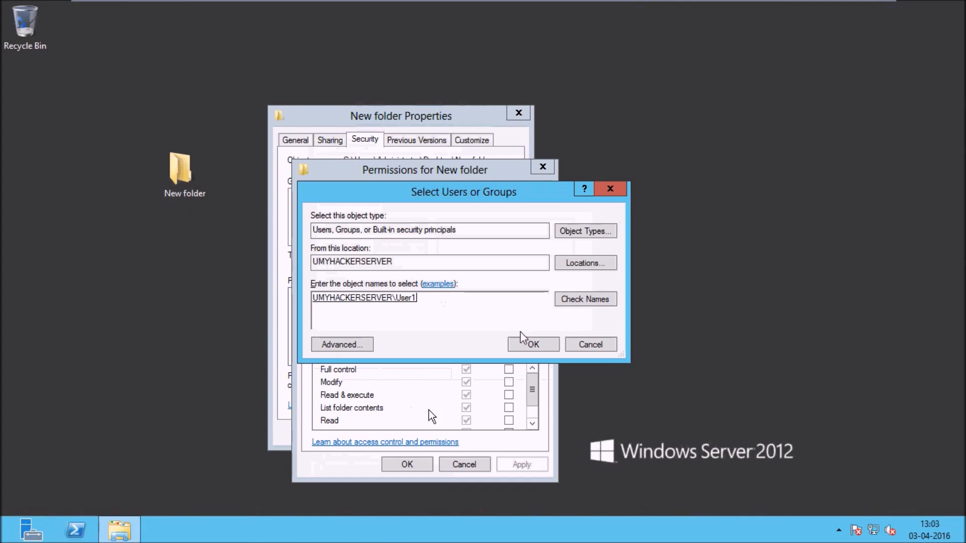
click(532, 346)
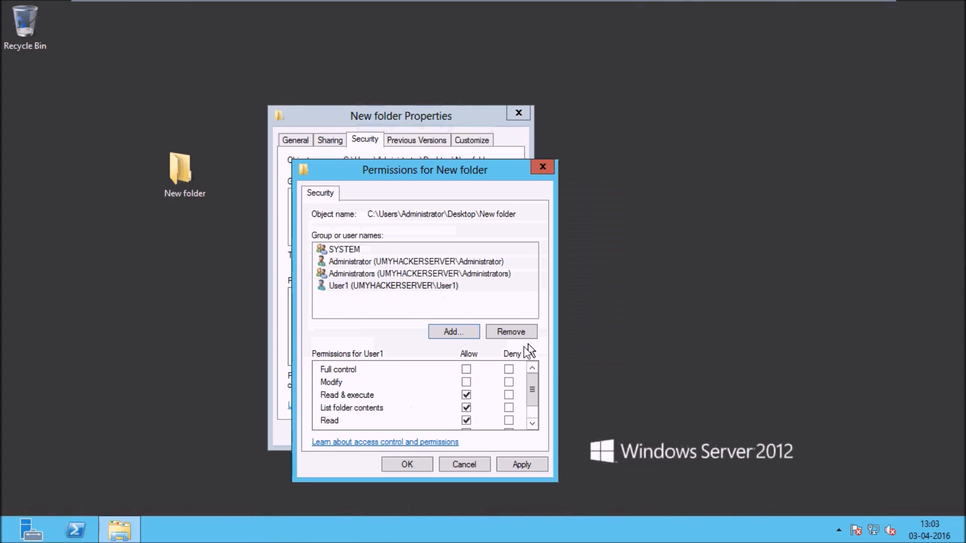
Step: Deny User1 Full control, apply it, and confirm the deny warning
click(509, 369)
click(531, 463)
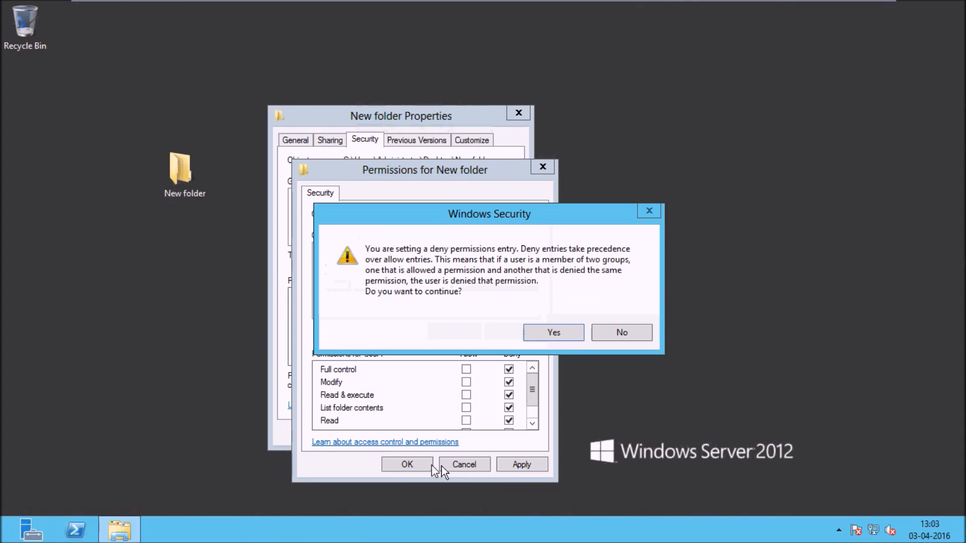
click(554, 333)
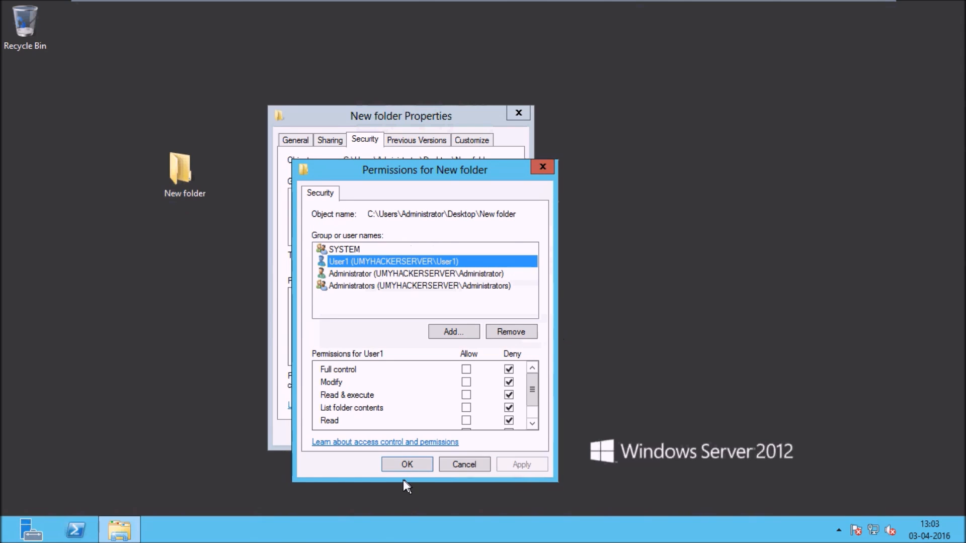
click(401, 465)
click(400, 436)
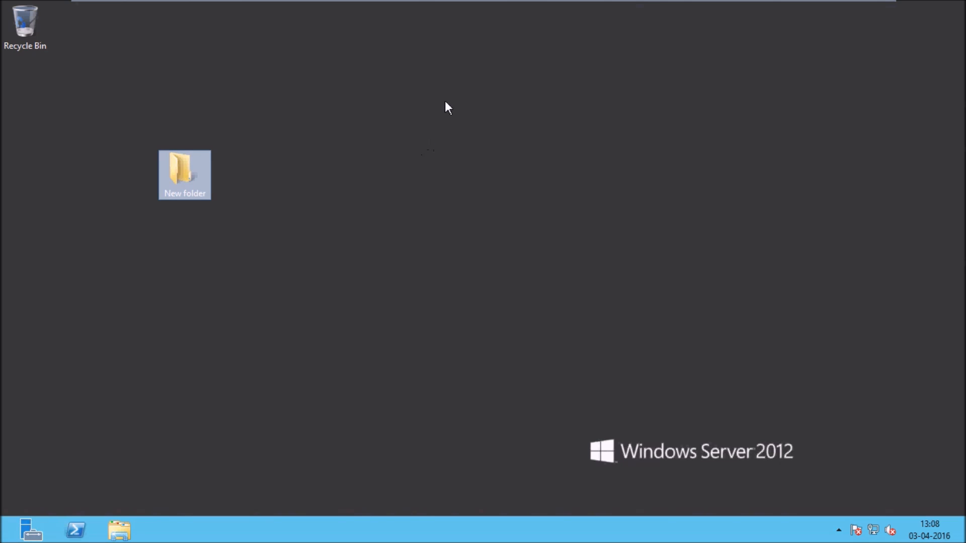
mouse_move(499, 6)
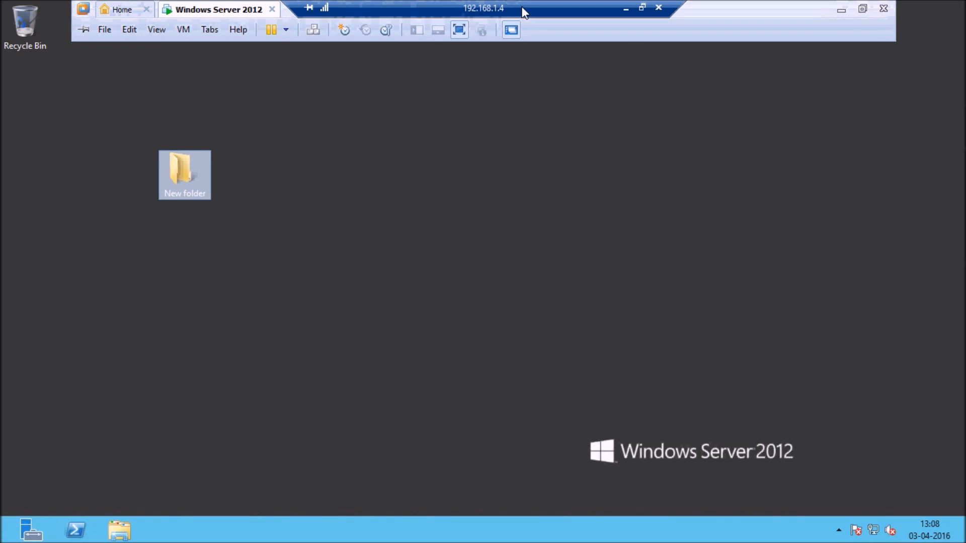
Step: Minimise the VM and launch Remote Desktop Connection with mstsc
click(841, 10)
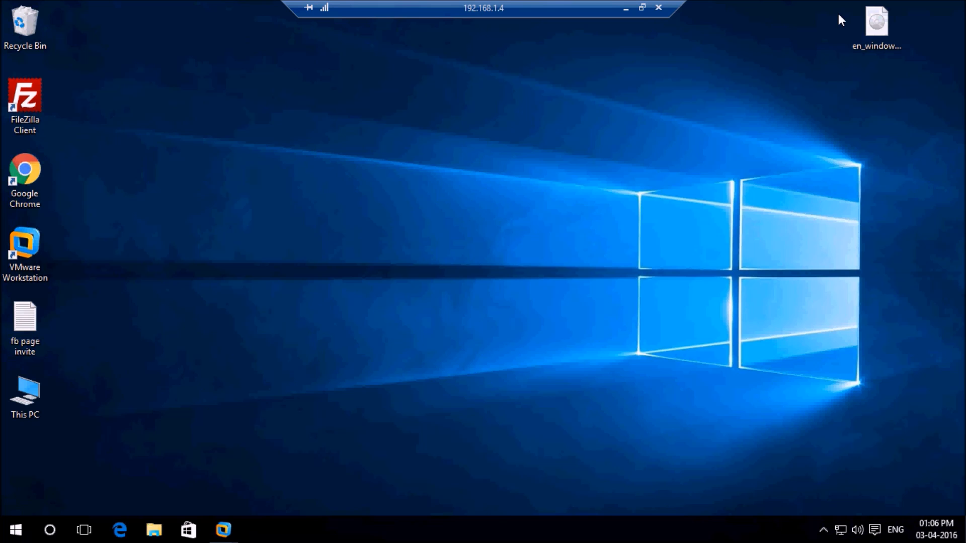
key(super+r)
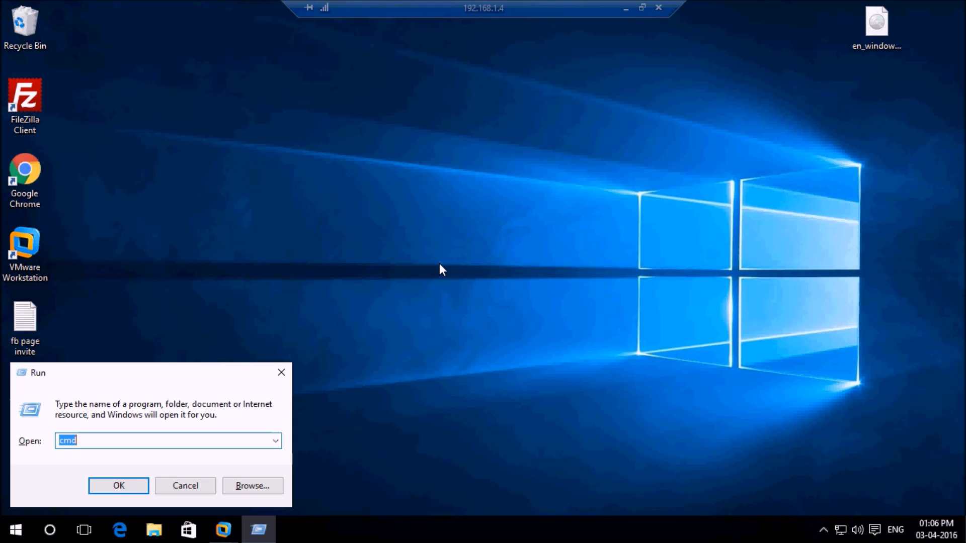
text(mstsc)
key(Return)
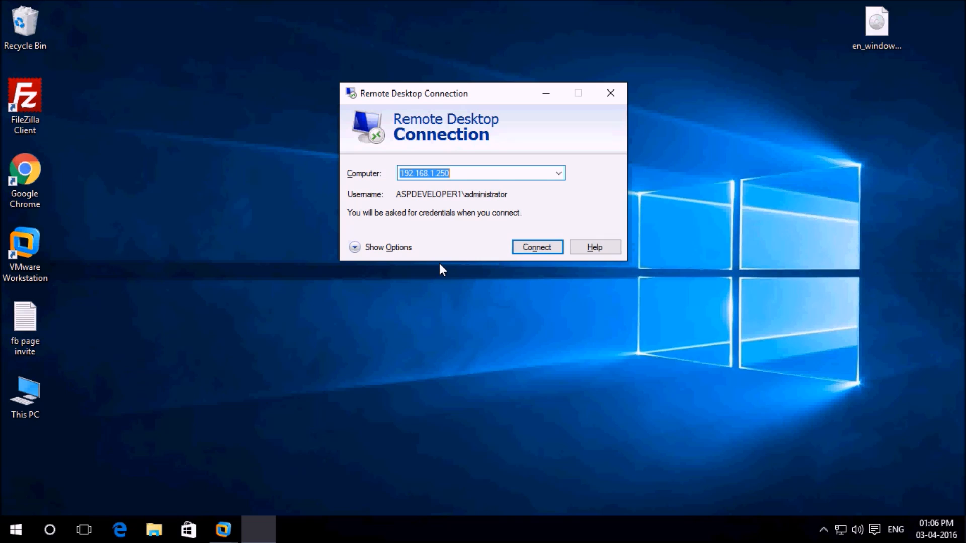
Step: Connect to 192.168.1.250 as Administrator, accepting the unverified certificate
click(538, 247)
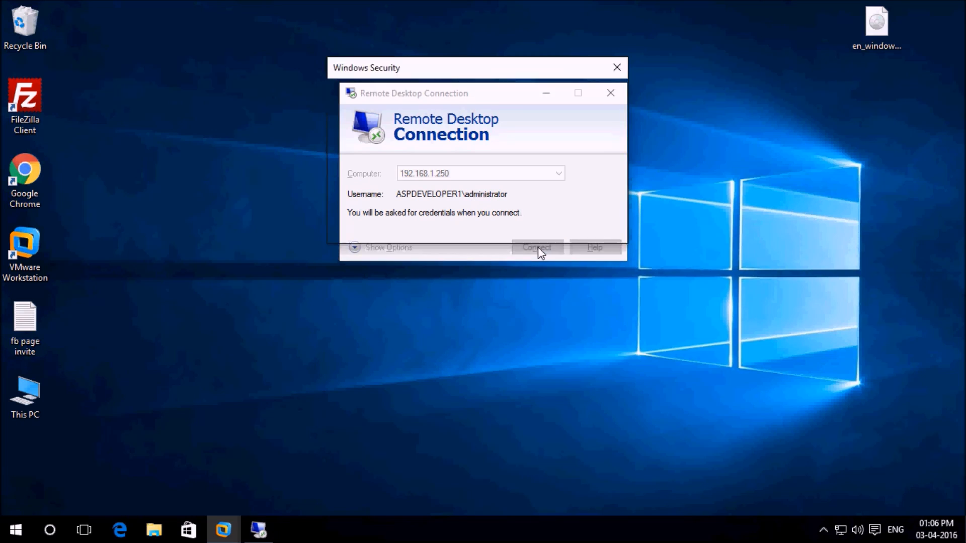
click(437, 198)
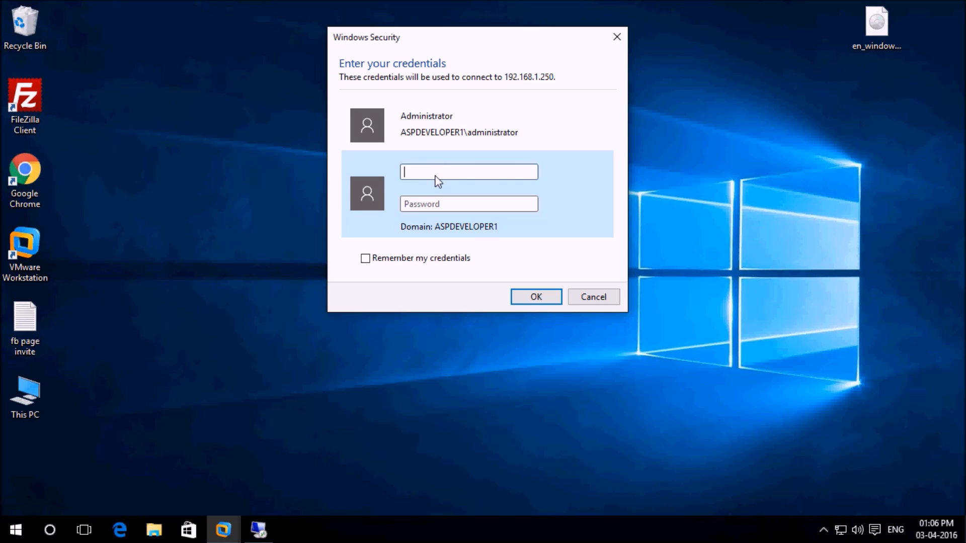
text(Administrator)
key(Tab)
text(•••••••)
key(Return)
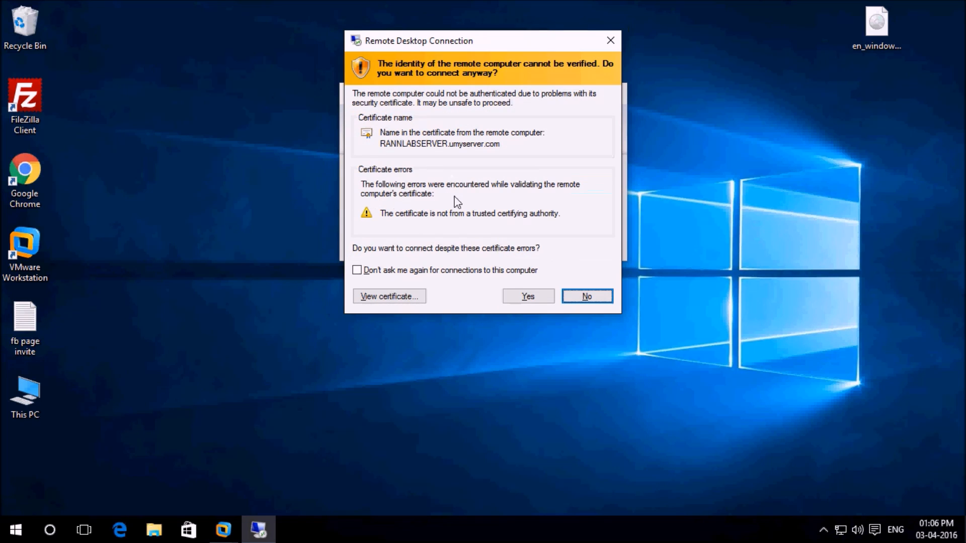
click(516, 290)
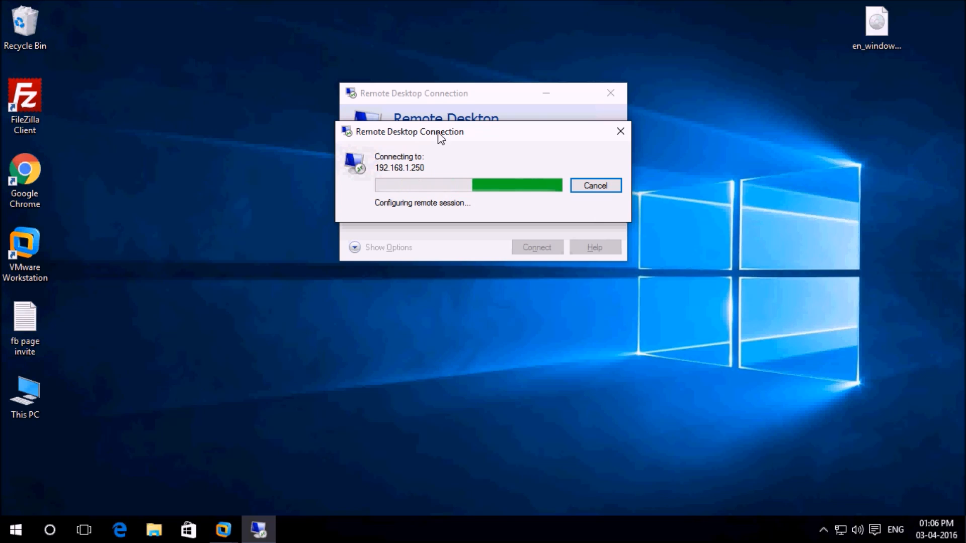
drag(435, 131, 468, 164)
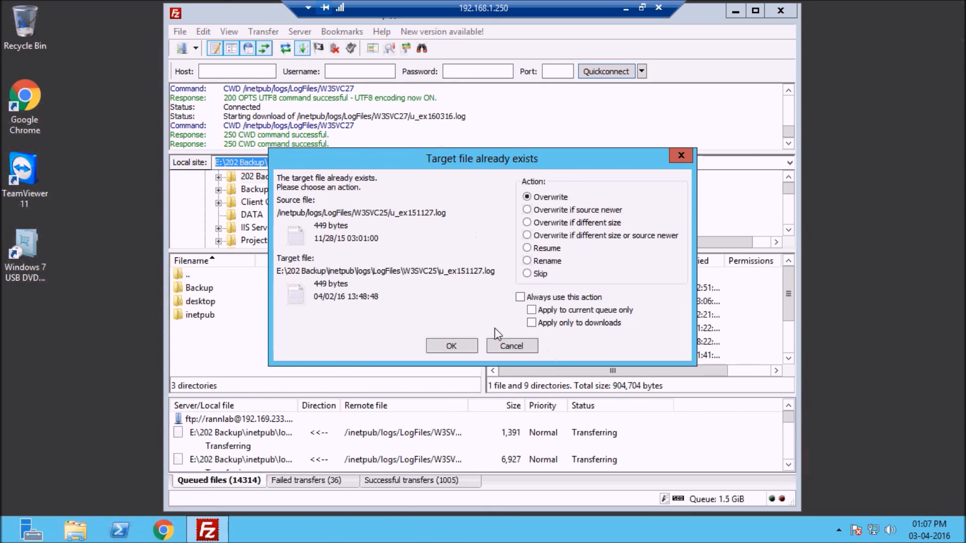
Step: Set FileZilla to always overwrite existing target files, then minimise FileZilla
click(523, 298)
click(452, 346)
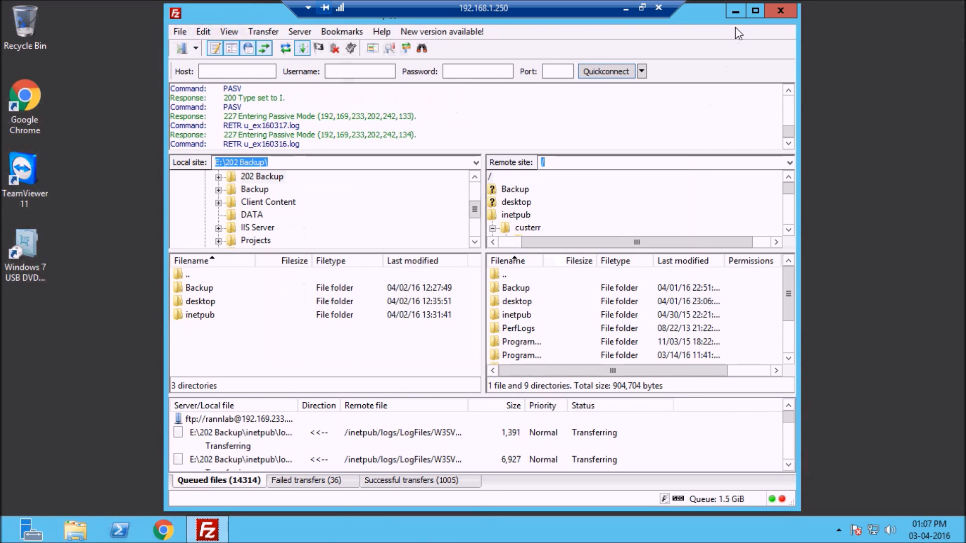
click(735, 11)
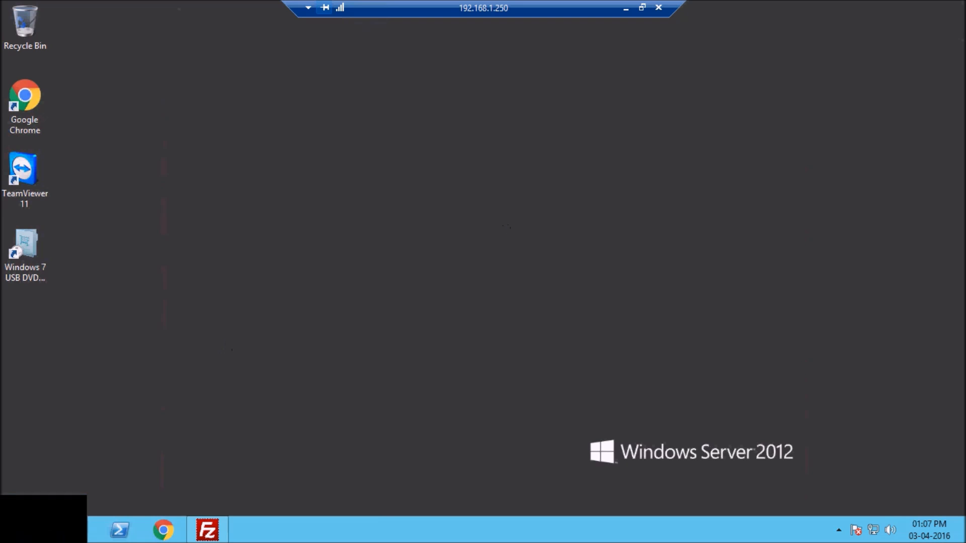
Step: Open Active Directory Users and Computers, step through the Users accounts, then select Computers
click(4, 539)
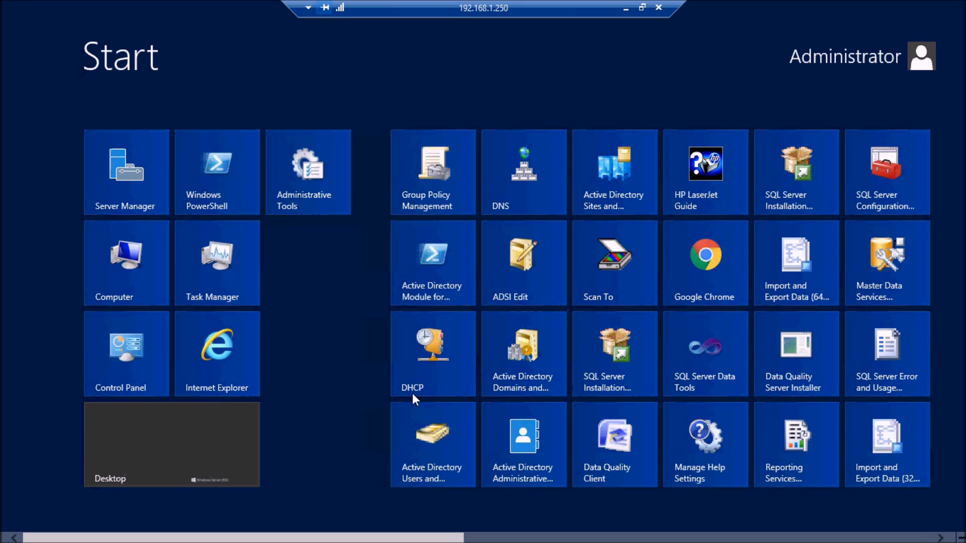
click(442, 446)
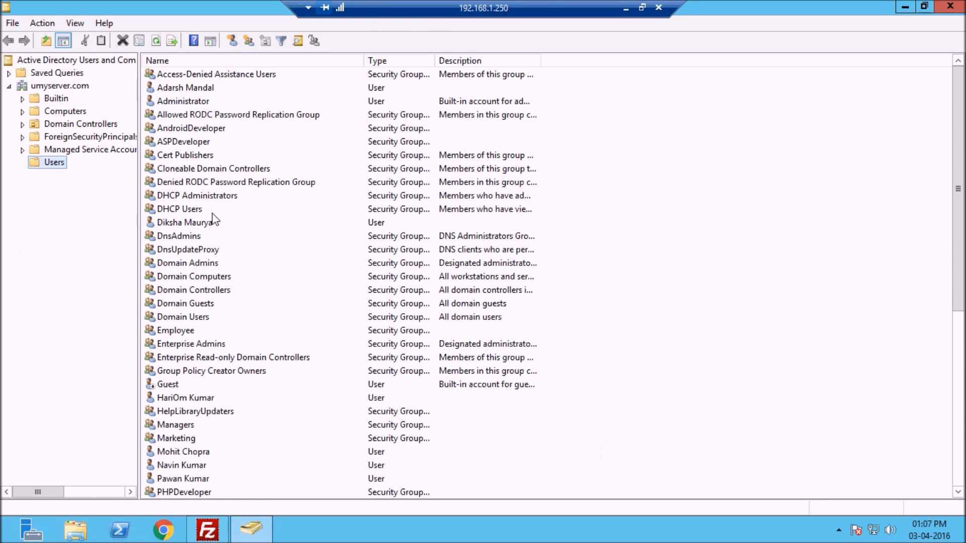
click(212, 294)
key(Down)
key(Down)
key(Down)
key(Down)
key(Down)
key(Down)
key(Down)
key(Down)
key(Down)
key(Down)
key(Down)
key(Down)
key(Down)
key(Down)
key(Down)
key(Down)
key(Down)
key(Down)
key(Down)
key(Down)
key(Down)
key(Down)
key(Down)
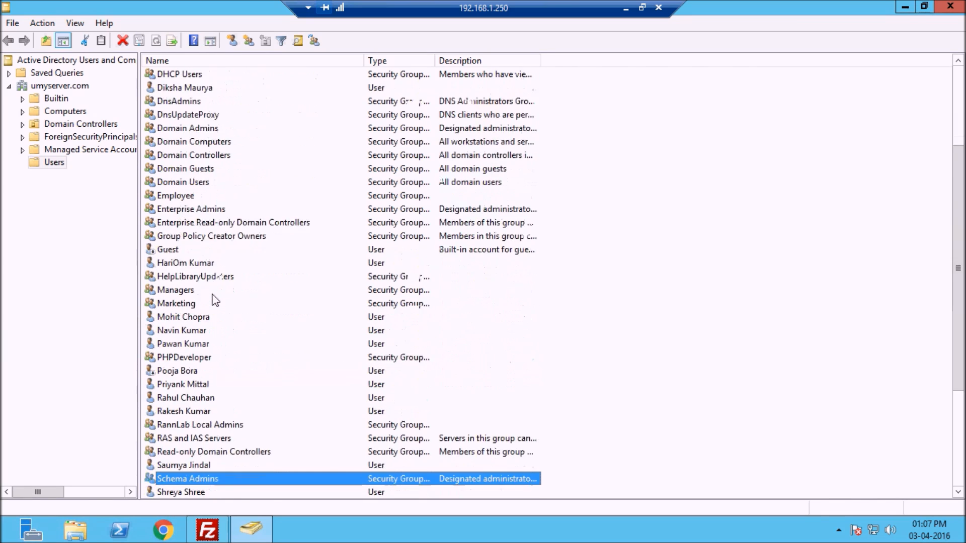
key(Up)
key(Up)
key(Up)
key(Up)
key(Up)
key(Up)
key(Up)
key(Up)
key(Up)
key(Up)
key(Up)
key(Up)
key(Up)
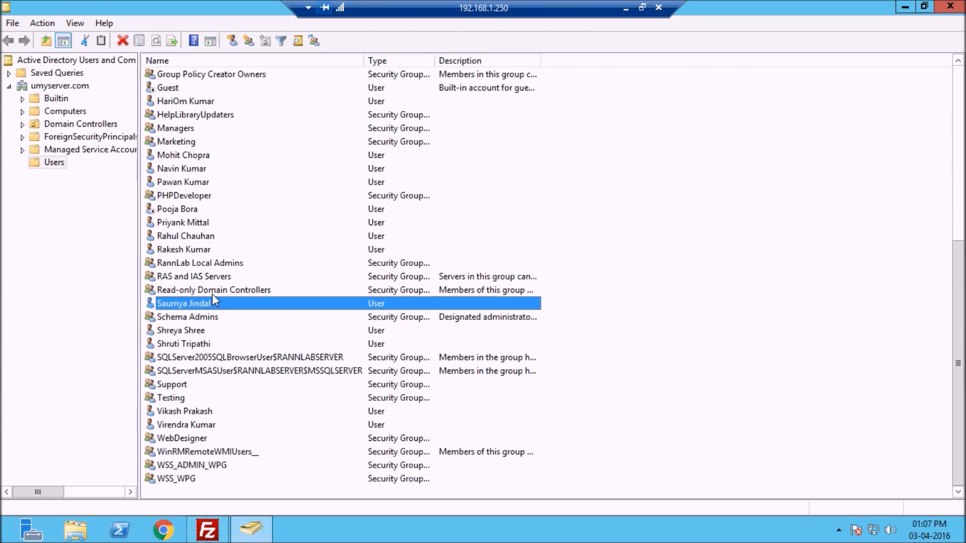
key(Up)
key(Up)
key(Up)
key(Up)
key(Up)
key(Up)
key(Up)
key(Up)
key(Up)
key(Up)
key(Up)
key(Up)
key(Up)
key(Up)
key(Up)
key(Up)
key(Up)
key(Up)
key(Up)
key(Up)
key(Up)
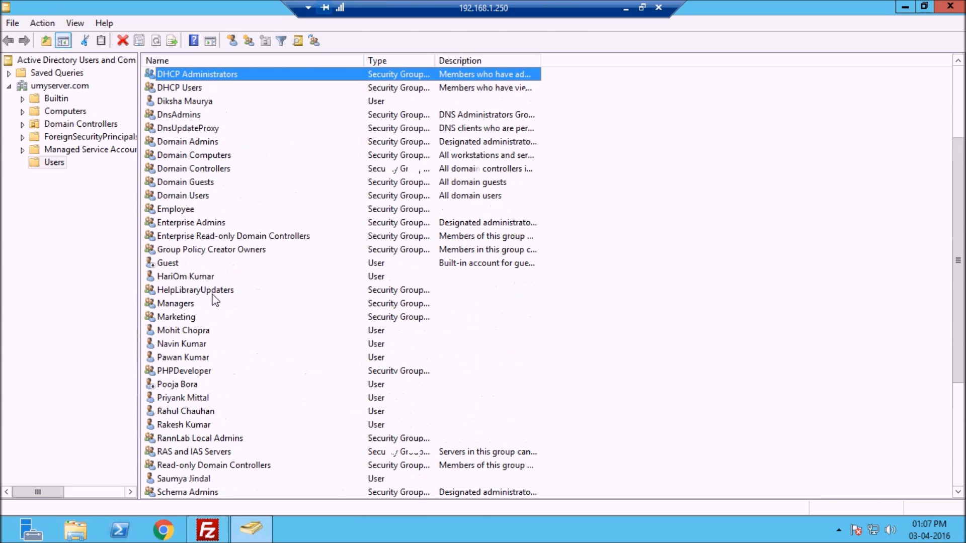
key(Up)
key(Up)
key(Up)
key(Up)
key(Up)
key(Up)
key(Up)
key(Up)
key(Up)
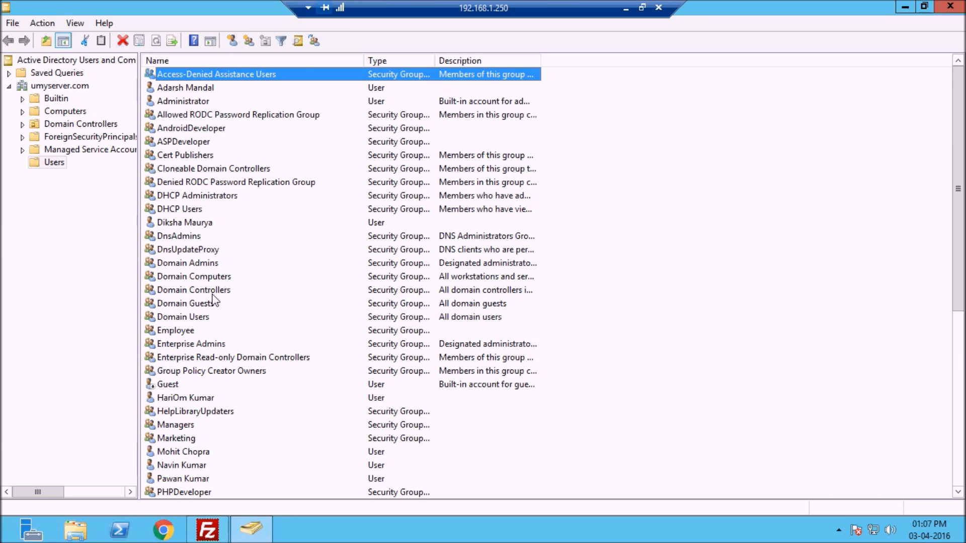
click(22, 111)
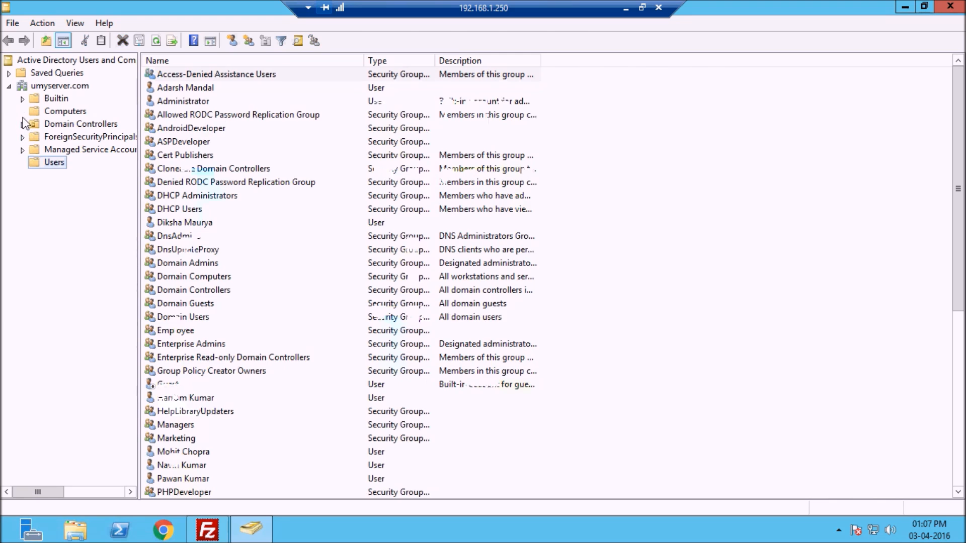
click(61, 113)
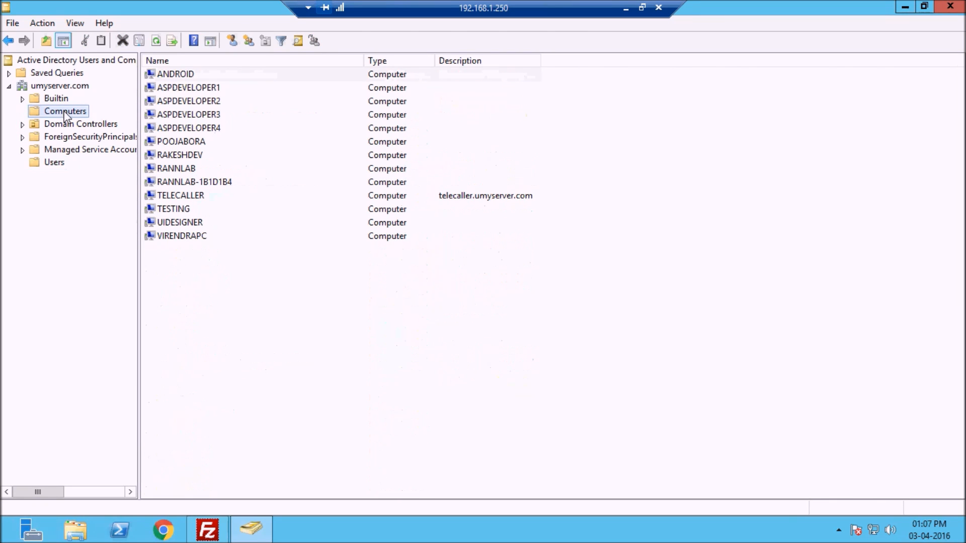
Step: Step through the 13 computer accounts from ANDROID to VIRENDRAPC, then close the console
click(173, 77)
key(Down)
key(Down)
key(Down)
key(Down)
key(Down)
key(Down)
key(Down)
key(Down)
key(Down)
key(Down)
key(Down)
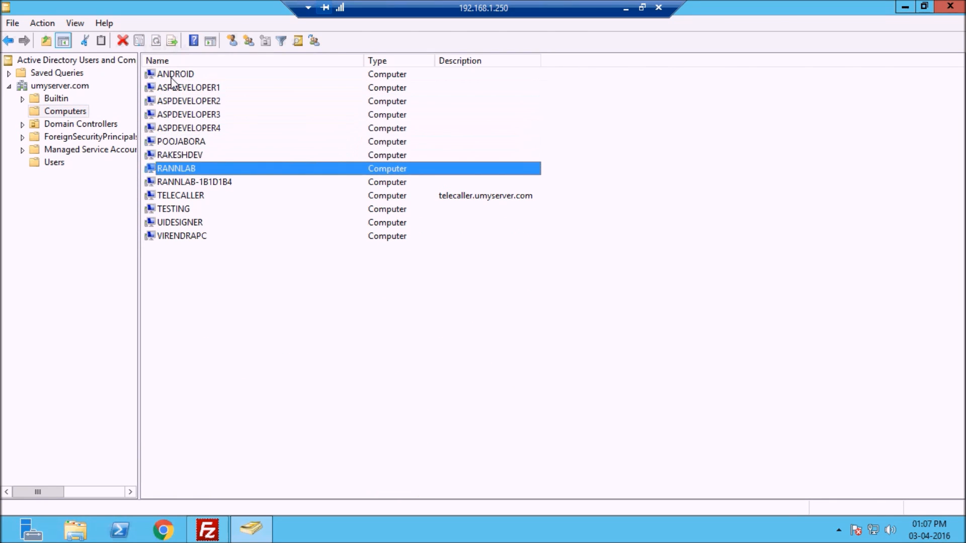
key(Down)
key(Up)
key(Up)
key(Up)
key(Up)
key(Up)
key(Up)
key(Up)
key(Up)
key(Up)
key(Up)
key(Up)
key(Up)
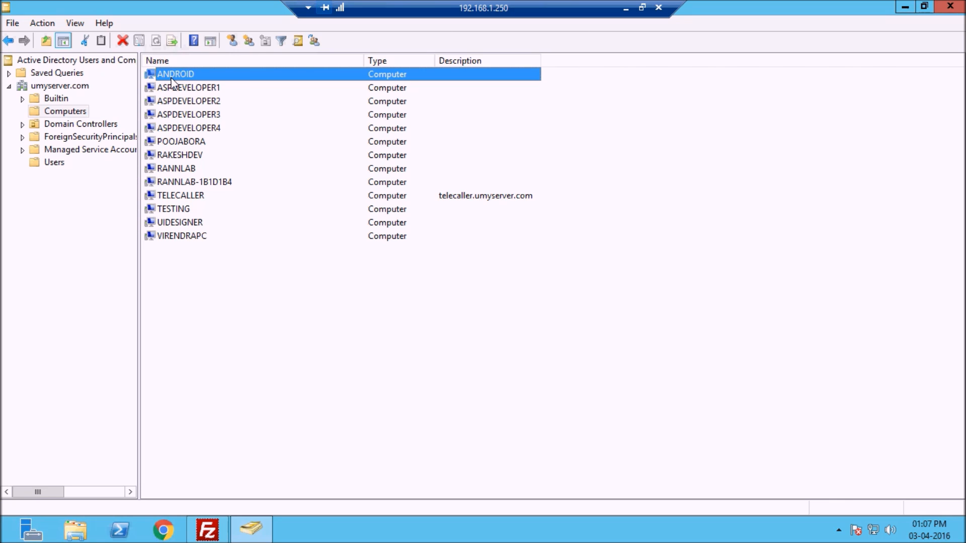
click(940, 7)
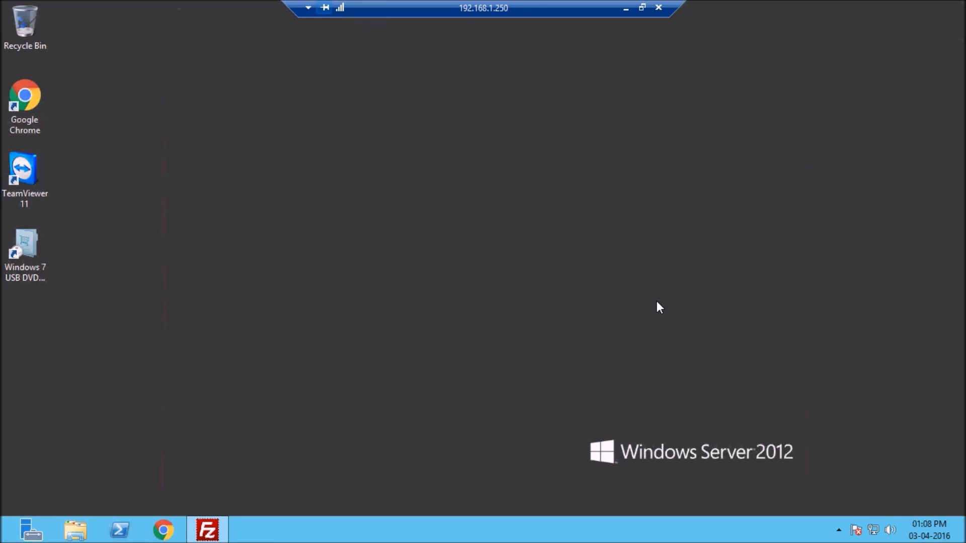